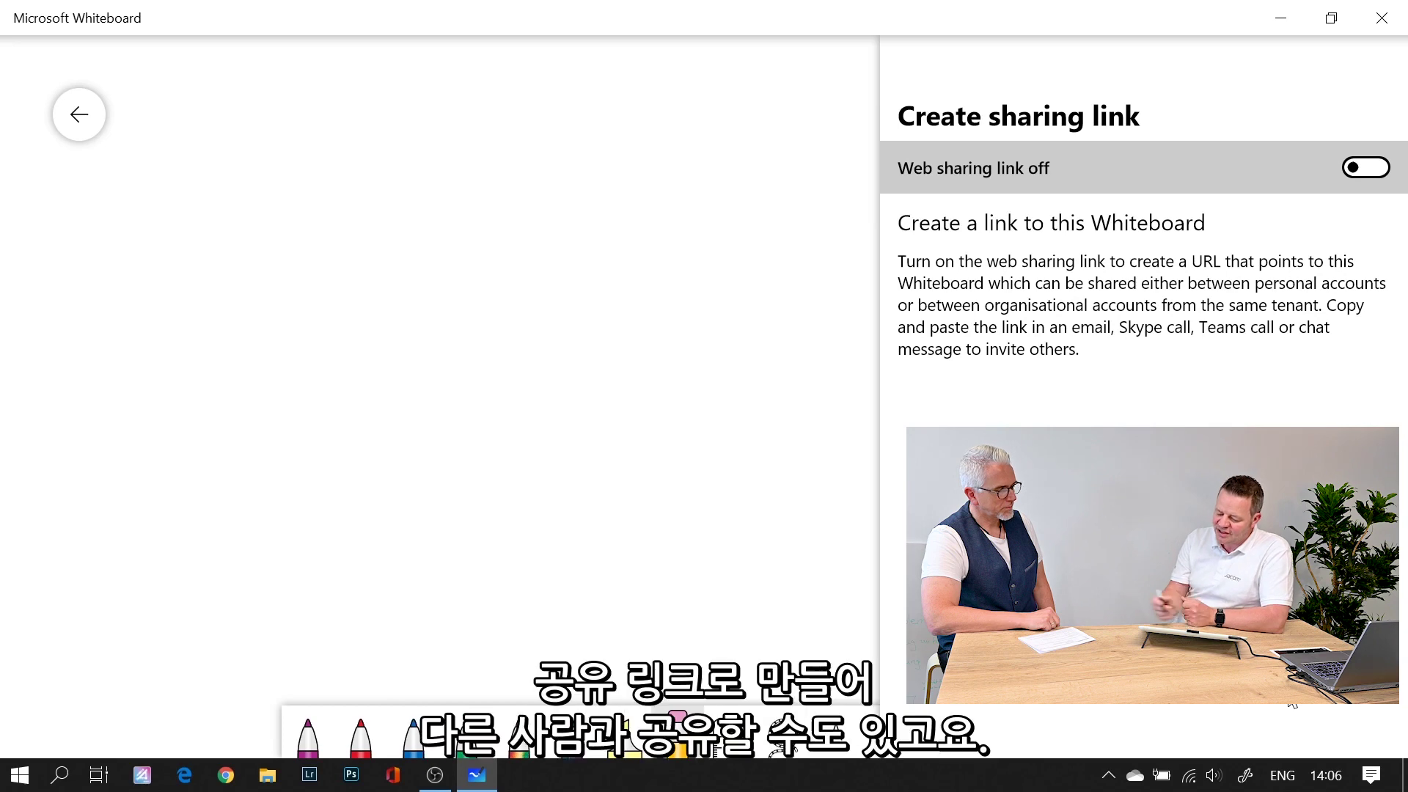
Step: Switch on this whiteboard's web sharing link, then close Microsoft Whiteboard
left_click(1365, 167)
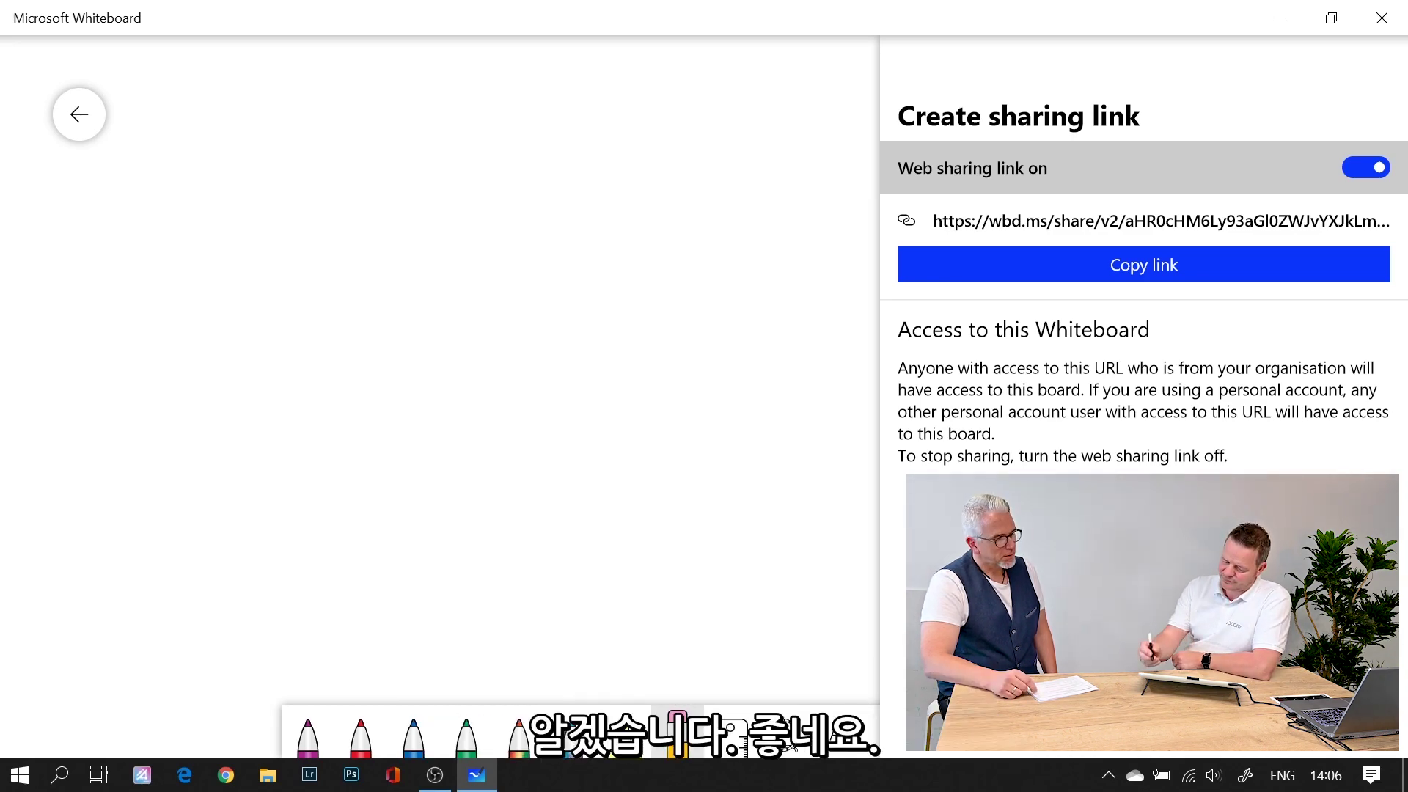
left_click(1381, 18)
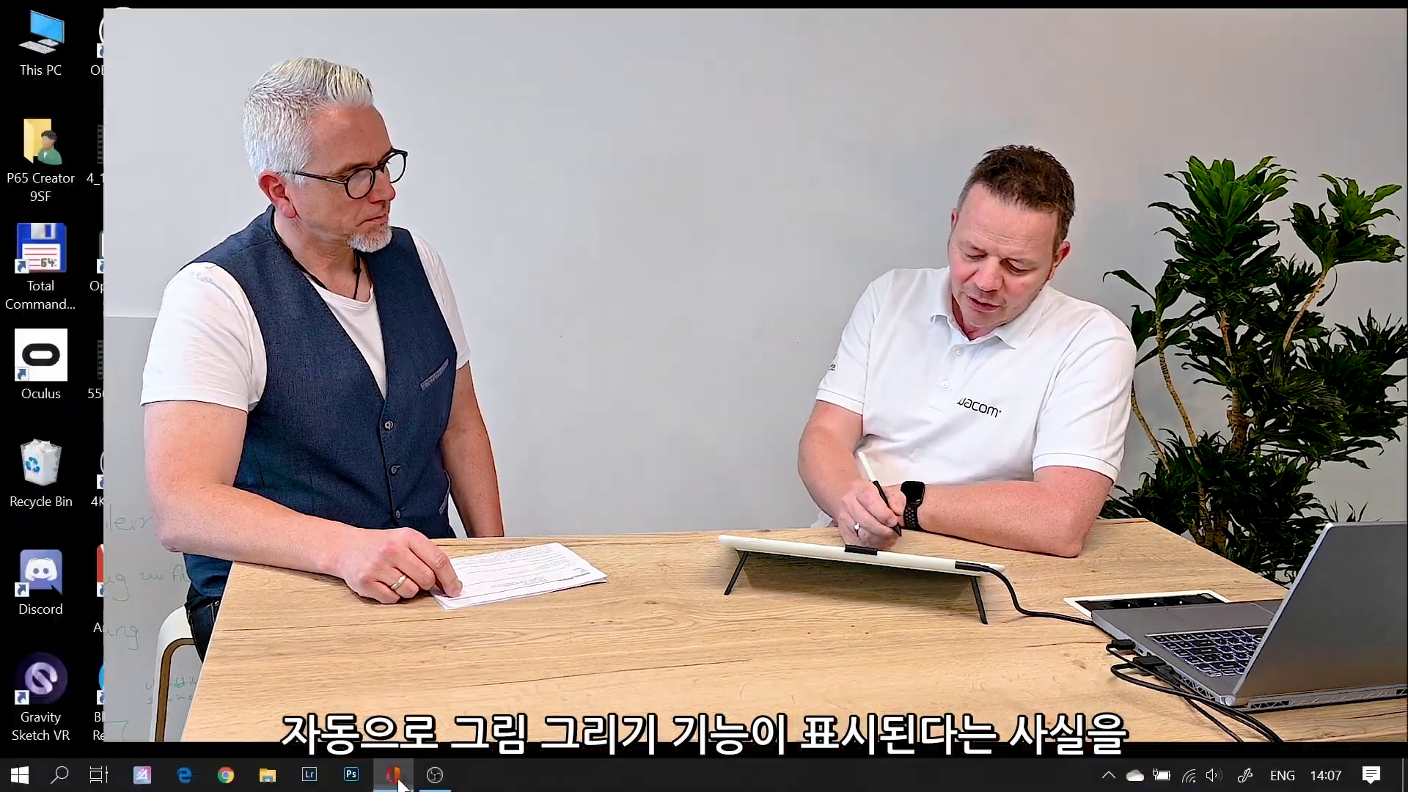
Step: Launch Word from the Office start page and load the recent Q&A interview document
left_click(393, 774)
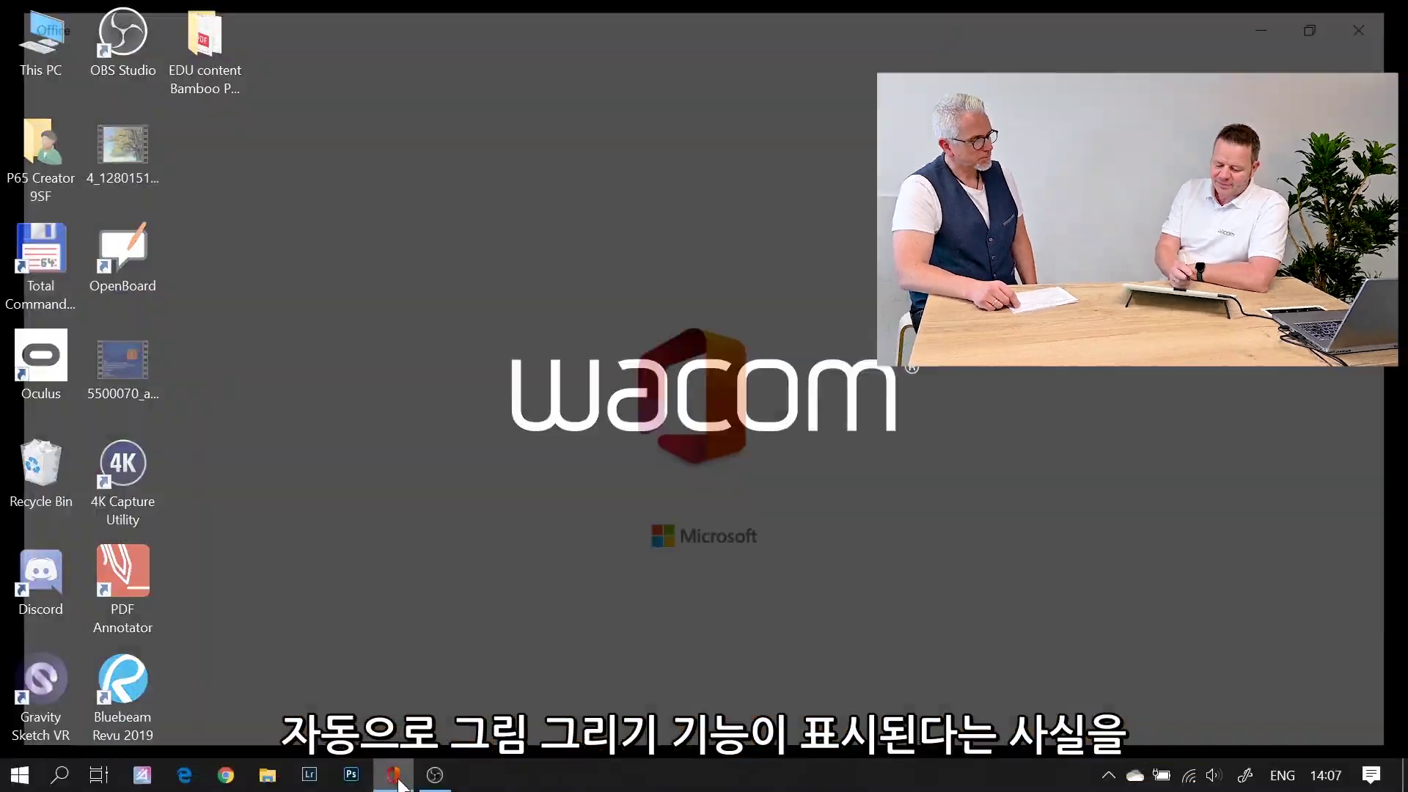
key("Return")
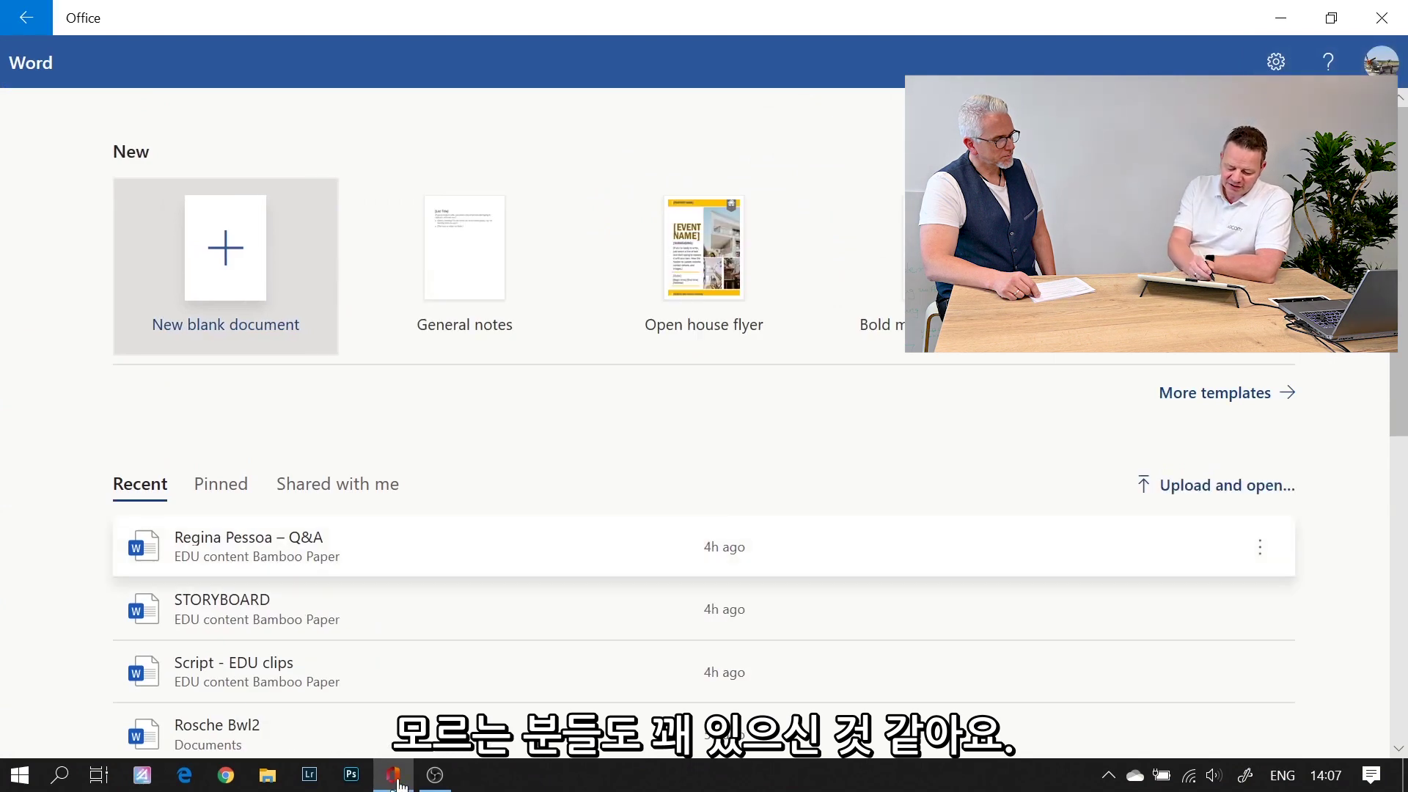
key("Return")
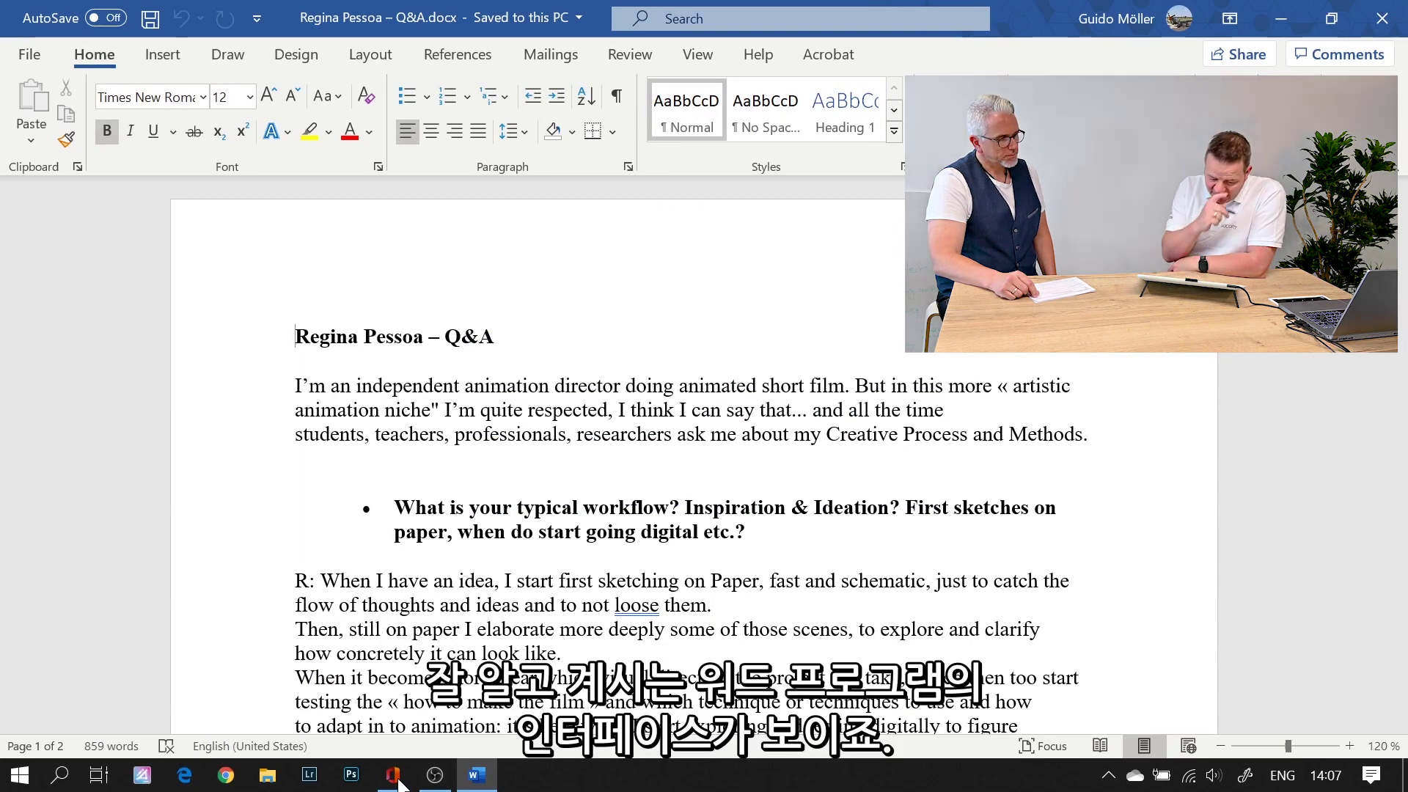
Step: Circle the title and mark above the first question in red pen, then highlight that question yellow
left_click(229, 59)
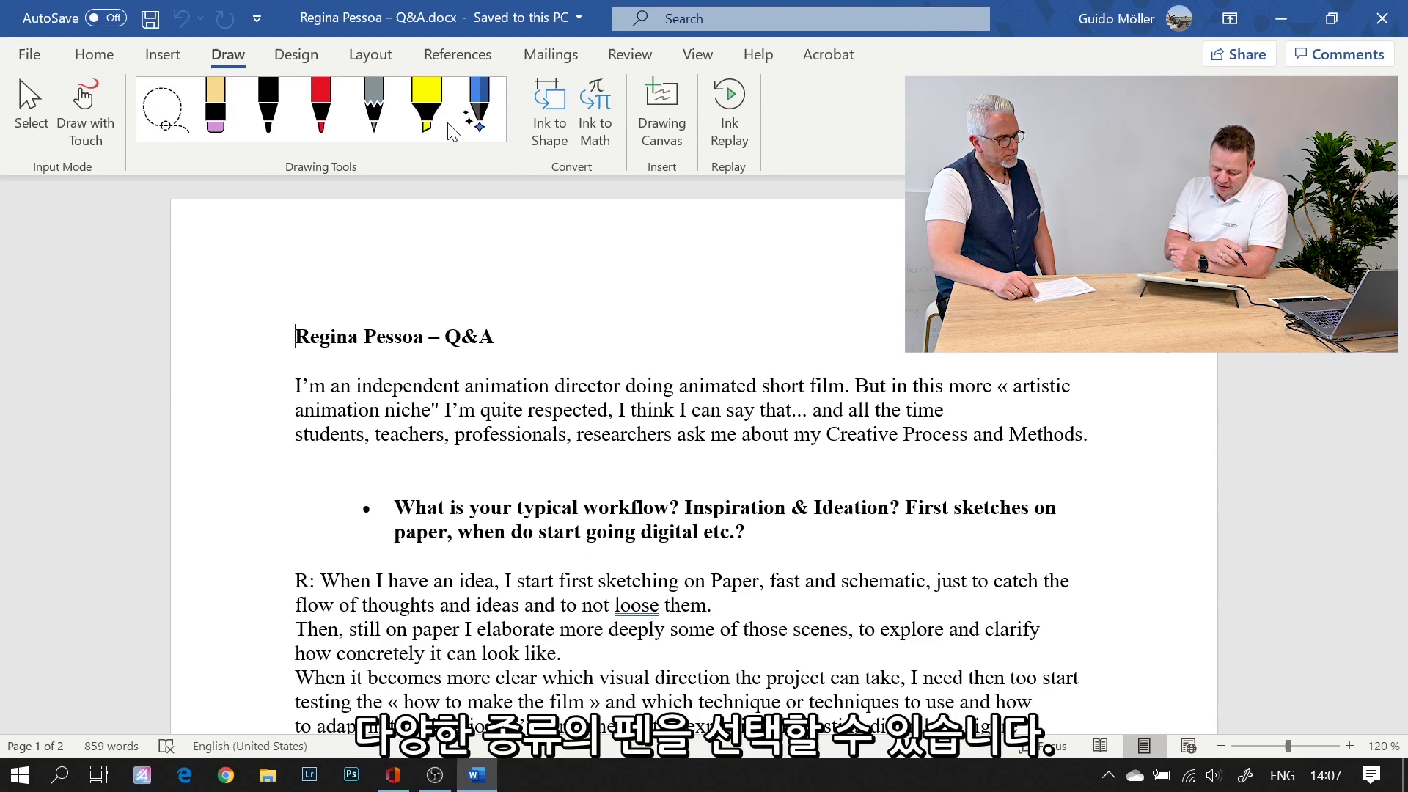
left_click(323, 111)
mouse_move(262, 316)
left_mouse_down()
mouse_move(378, 287)
mouse_move(537, 308)
left_mouse_up()
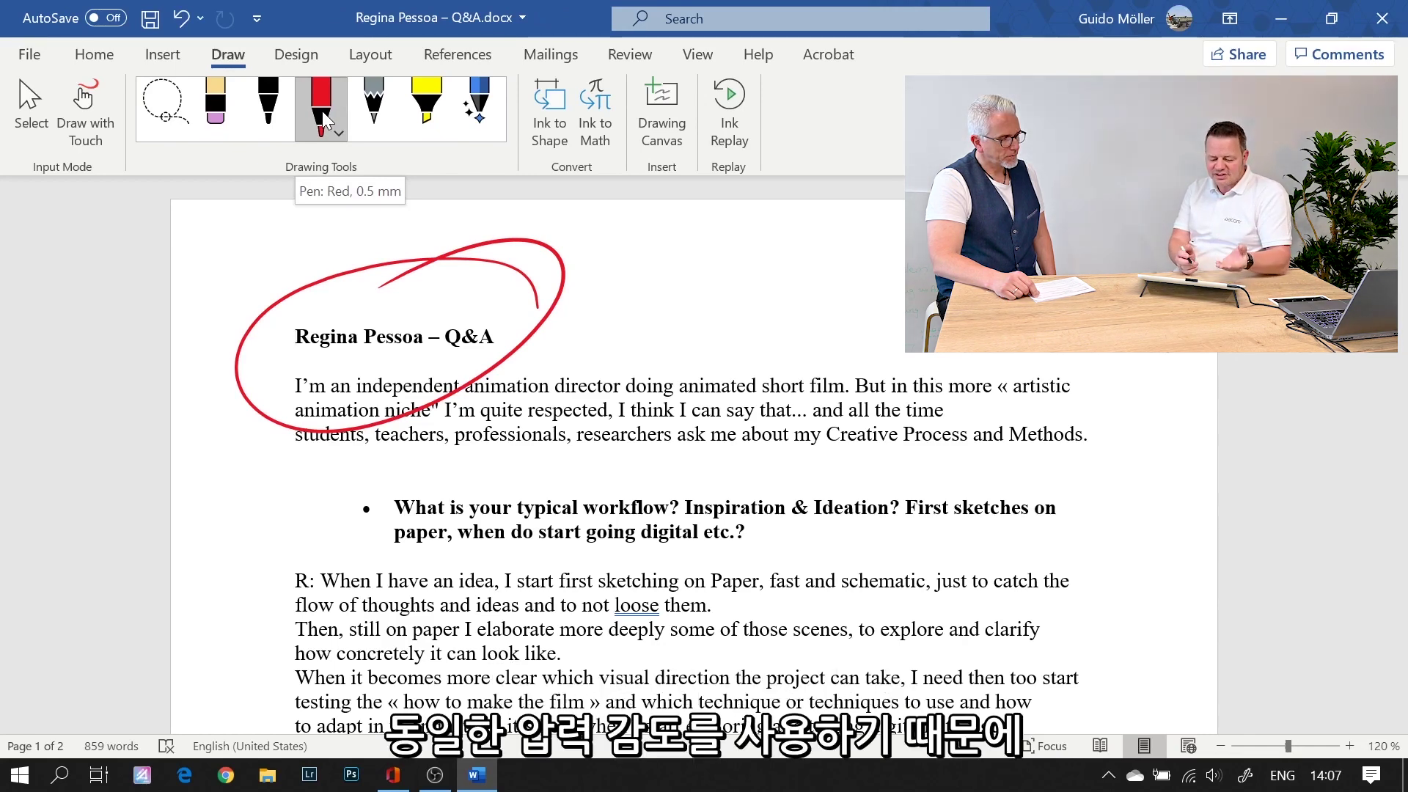
left_click_drag(478, 467, 693, 474)
left_click(426, 110)
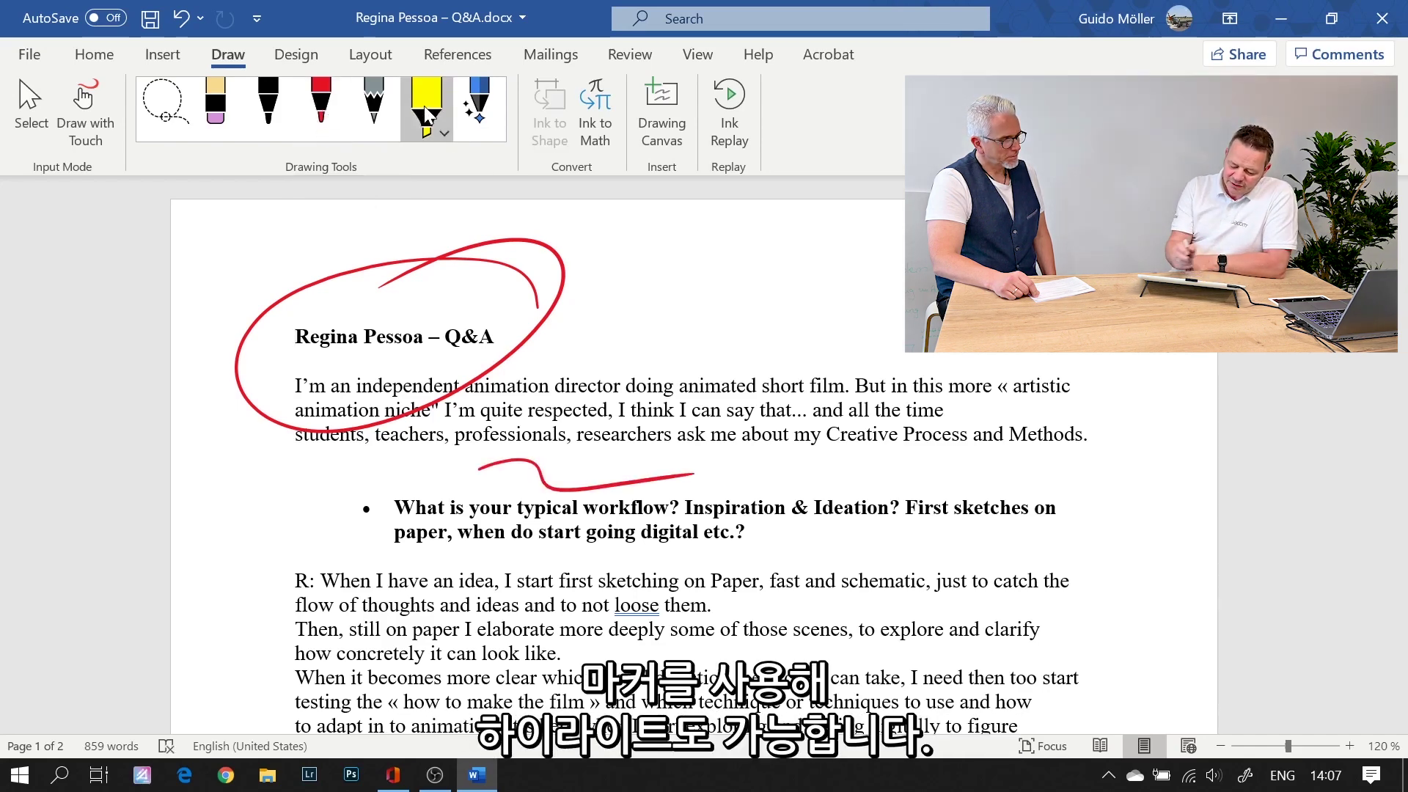
mouse_move(557, 511)
left_mouse_down()
mouse_move(843, 533)
mouse_move(1099, 506)
left_mouse_up()
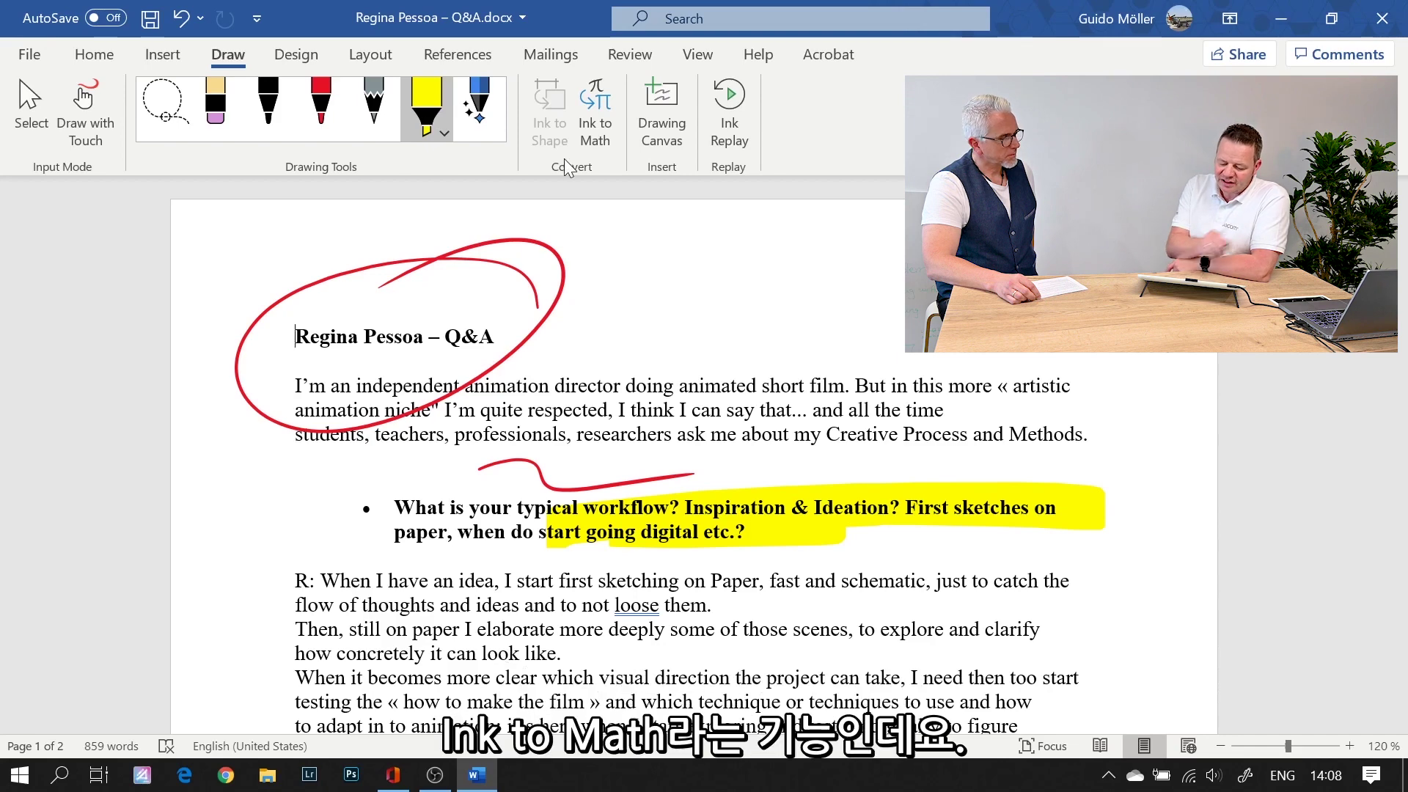
Step: Create a new blank Word document
left_click(30, 54)
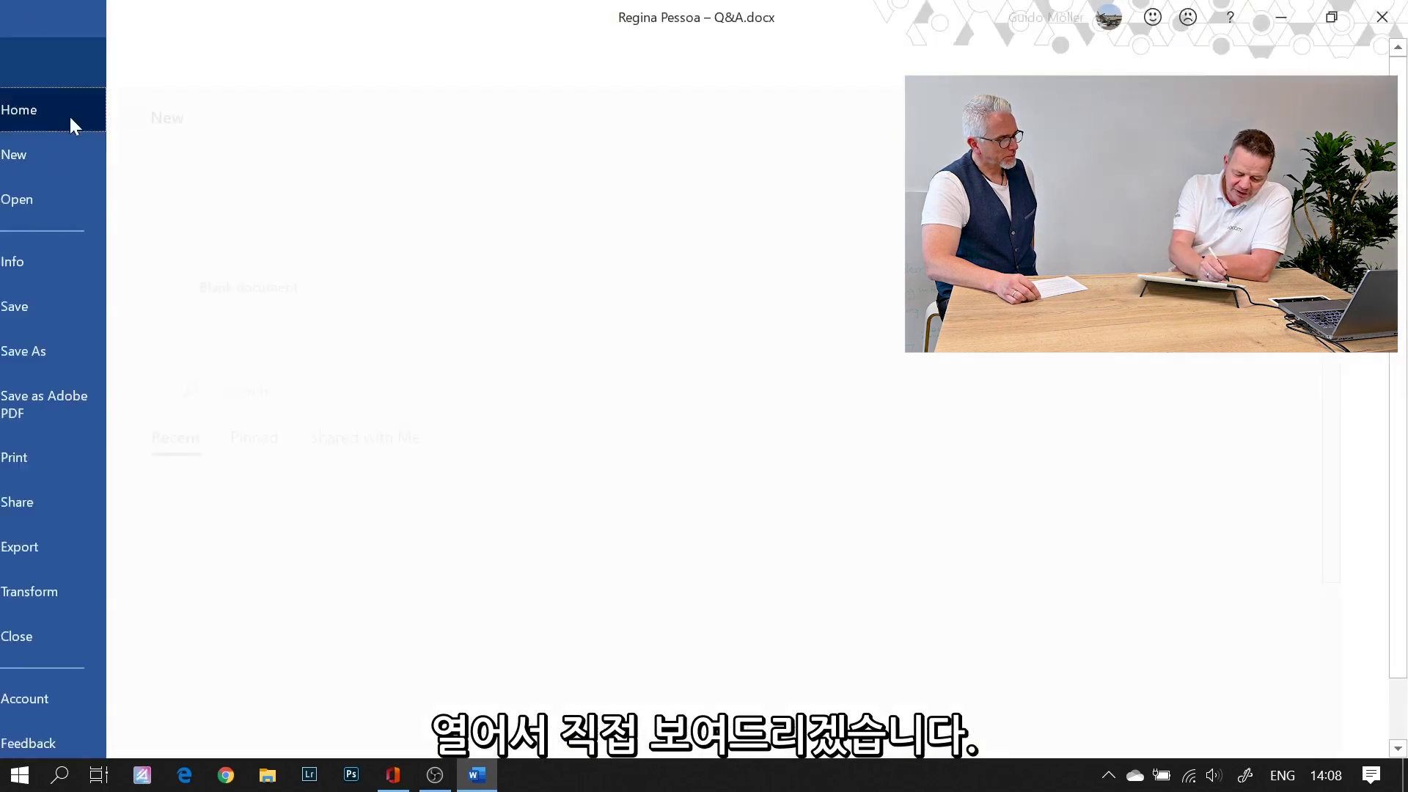
left_click(73, 155)
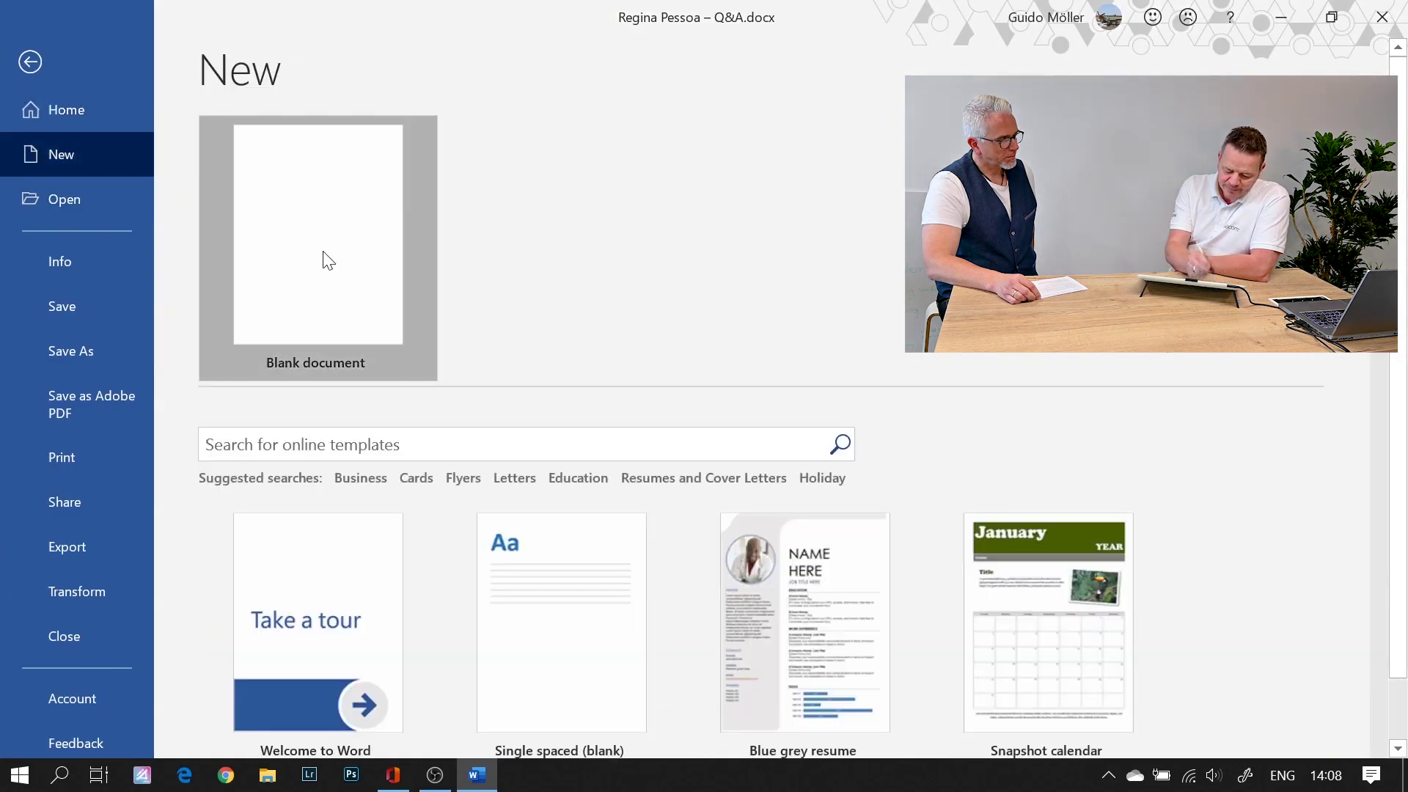
left_click(320, 261)
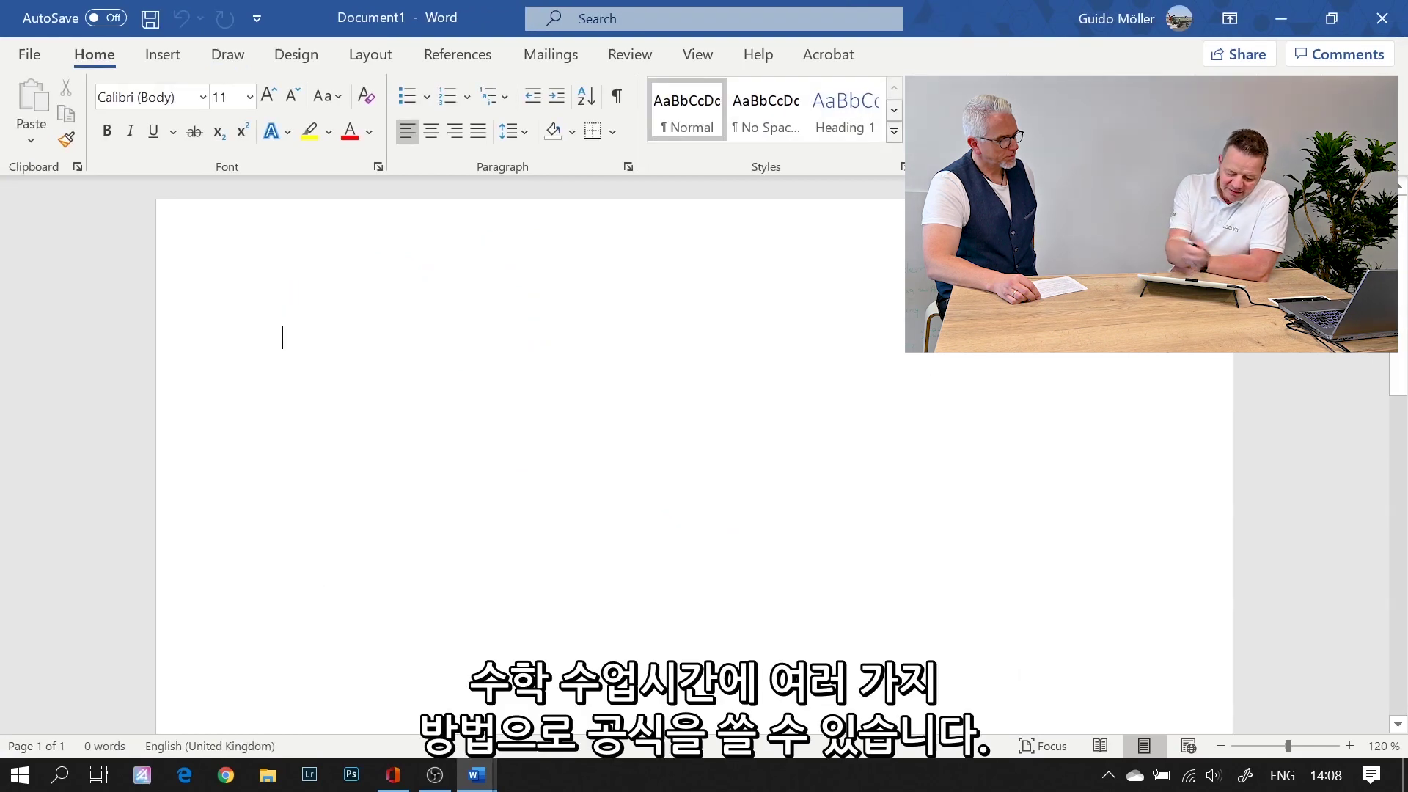
Step: Handwrite f(x) = x² with the black pen and bring up the Ink to Math input pad
left_click(230, 63)
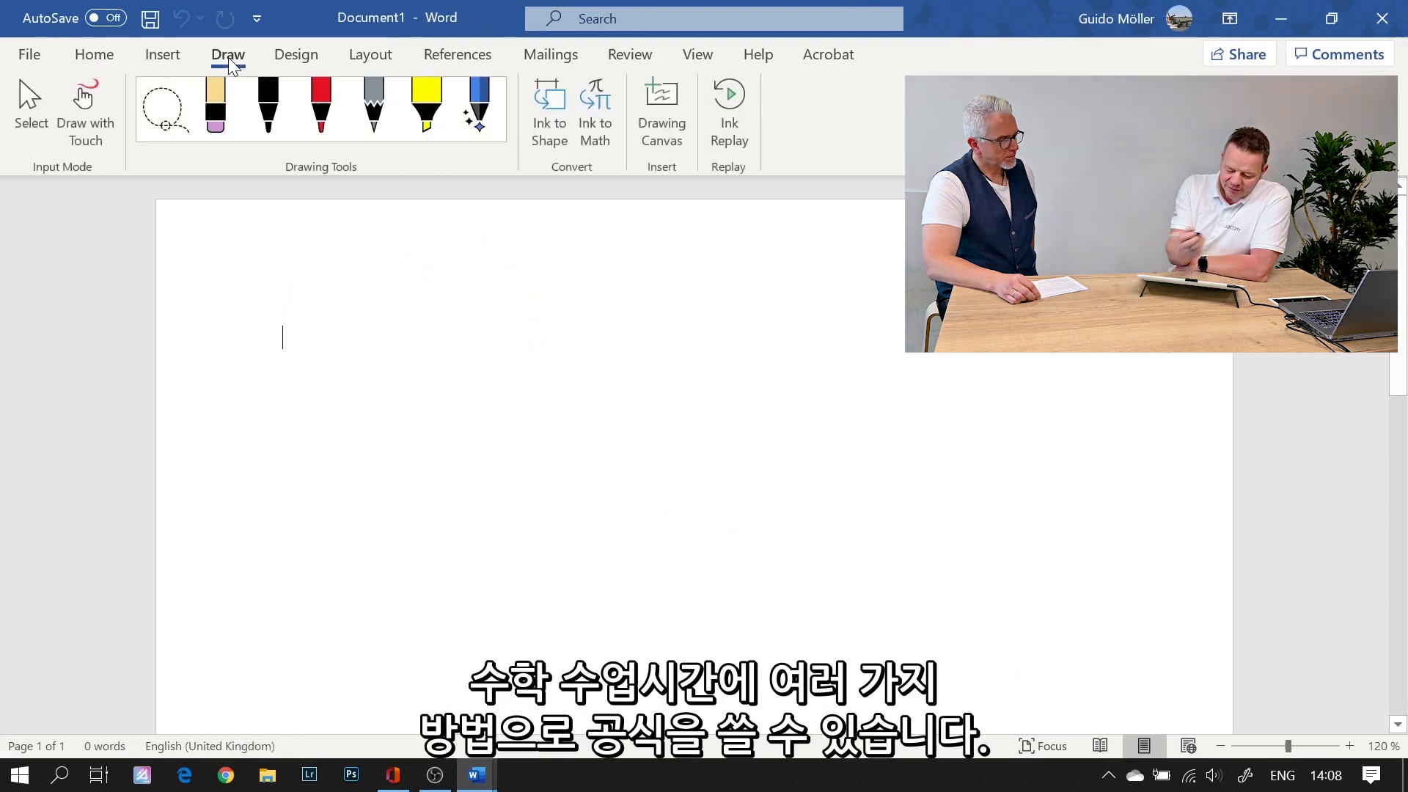
left_click(264, 123)
left_click_drag(384, 296, 359, 377)
mouse_move(382, 324)
left_mouse_down()
mouse_move(410, 363)
mouse_move(423, 338)
mouse_move(426, 385)
left_mouse_up()
left_click_drag(535, 340, 585, 348)
left_click_drag(515, 359, 677, 372)
left_click_drag(682, 336, 632, 371)
left_click_drag(707, 289, 746, 340)
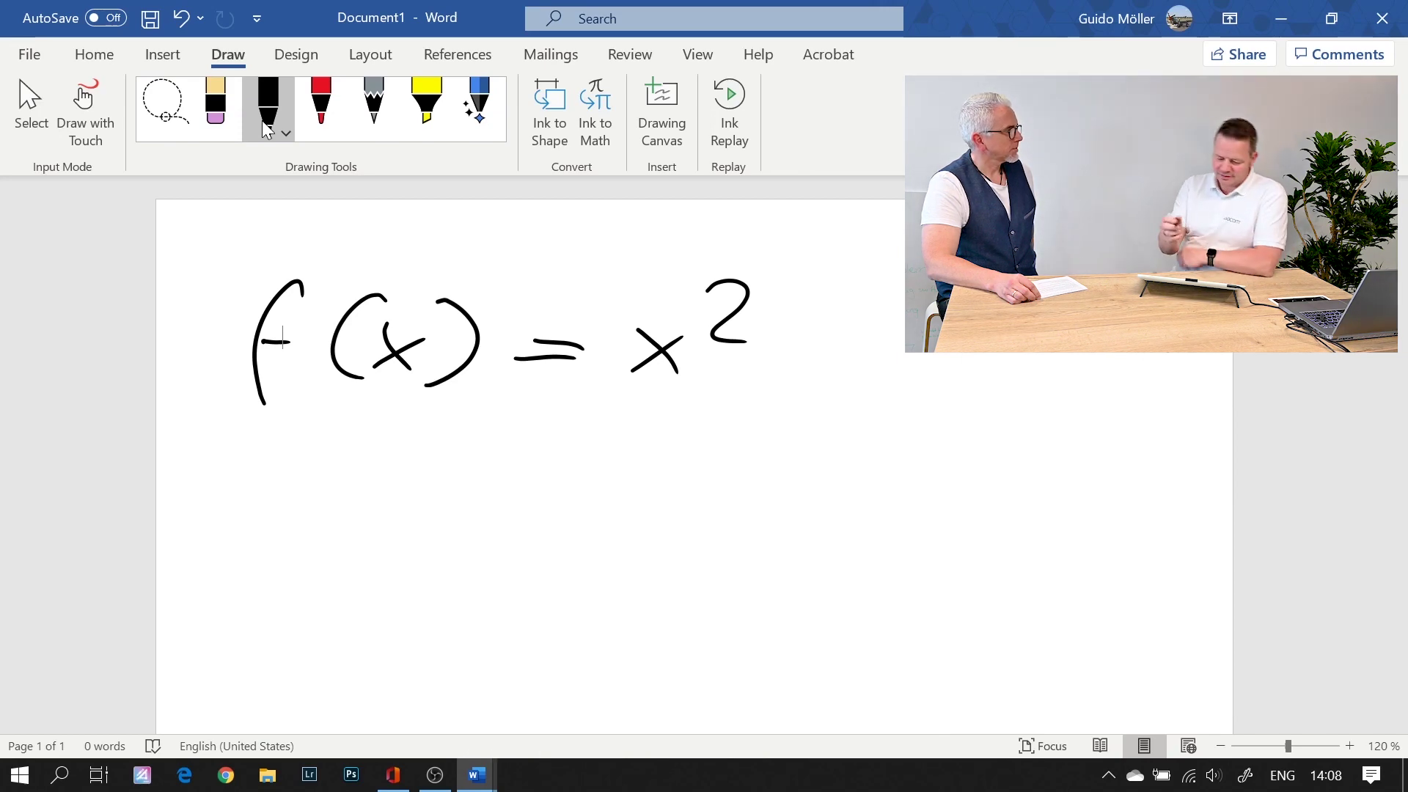
left_click(594, 145)
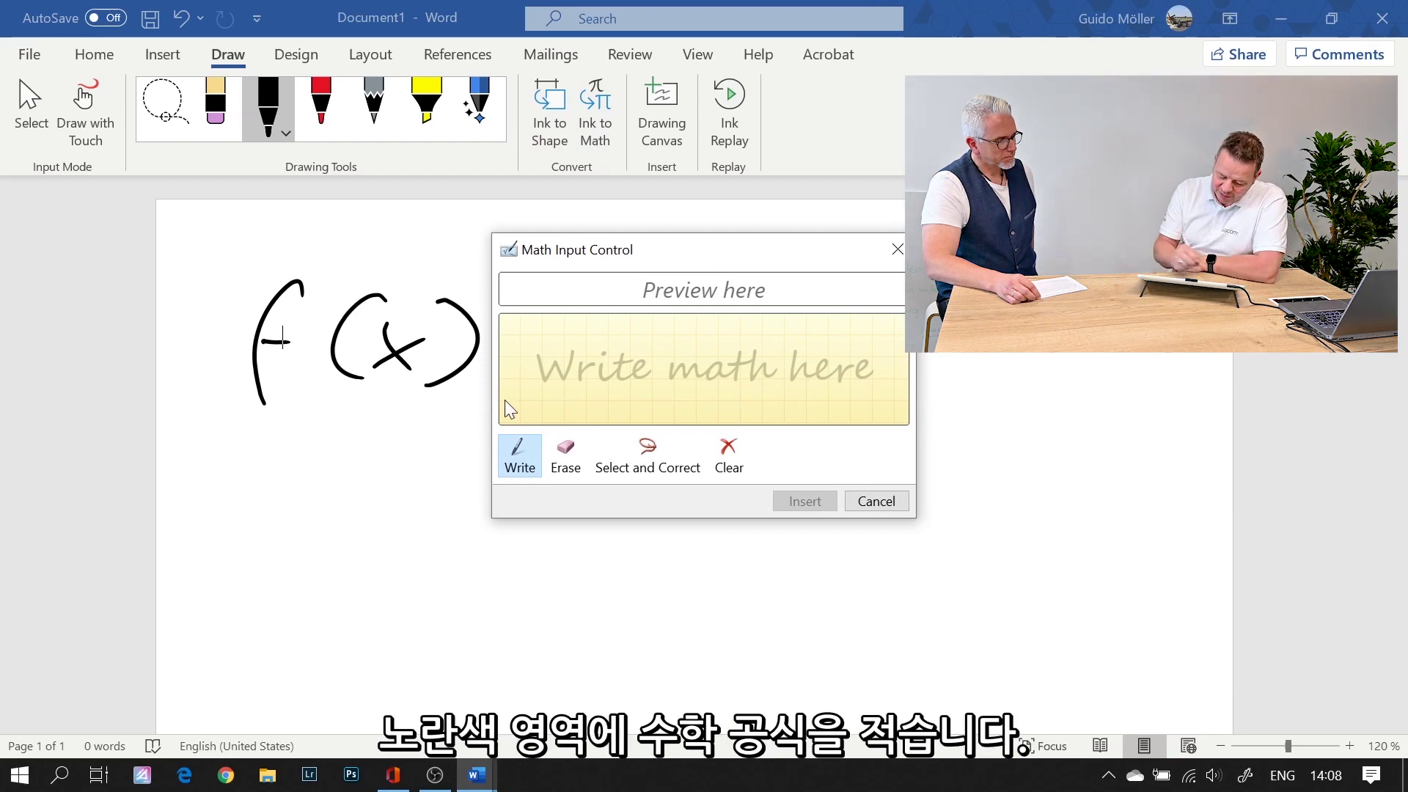
Step: Handwrite f(x) = x² + 3 in the Math Input Control and insert the recognised equation
mouse_move(548, 337)
left_mouse_down()
mouse_move(521, 407)
mouse_move(547, 374)
mouse_move(584, 407)
left_mouse_up()
mouse_move(586, 376)
left_mouse_down()
mouse_move(611, 407)
mouse_move(587, 402)
left_mouse_up()
left_click_drag(622, 351, 610, 418)
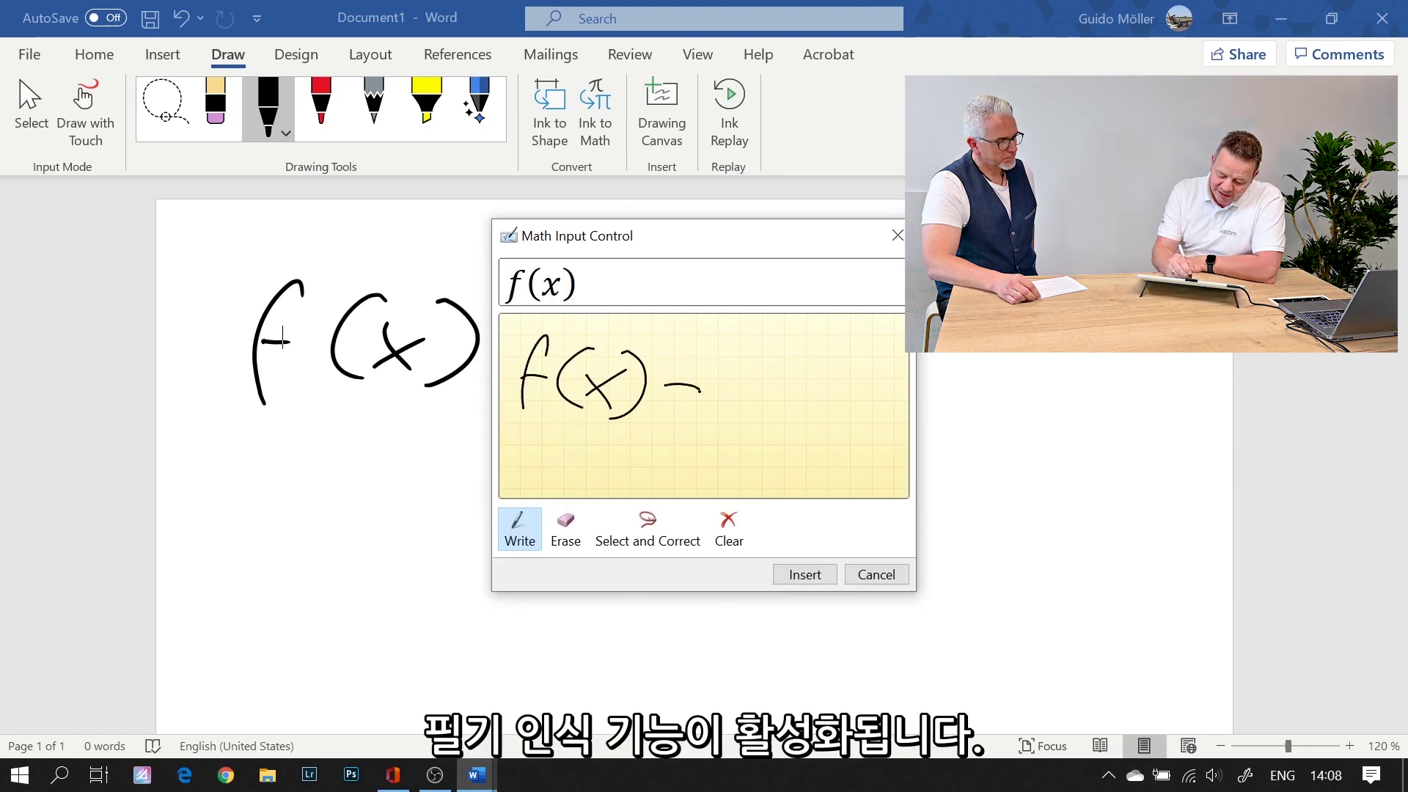
left_click_drag(722, 385, 753, 406)
left_click_drag(755, 383, 717, 408)
mouse_move(770, 359)
left_mouse_down()
mouse_move(804, 392)
mouse_move(852, 395)
left_mouse_up()
mouse_move(837, 376)
left_mouse_down()
mouse_move(838, 418)
mouse_move(887, 392)
mouse_move(871, 423)
left_mouse_up()
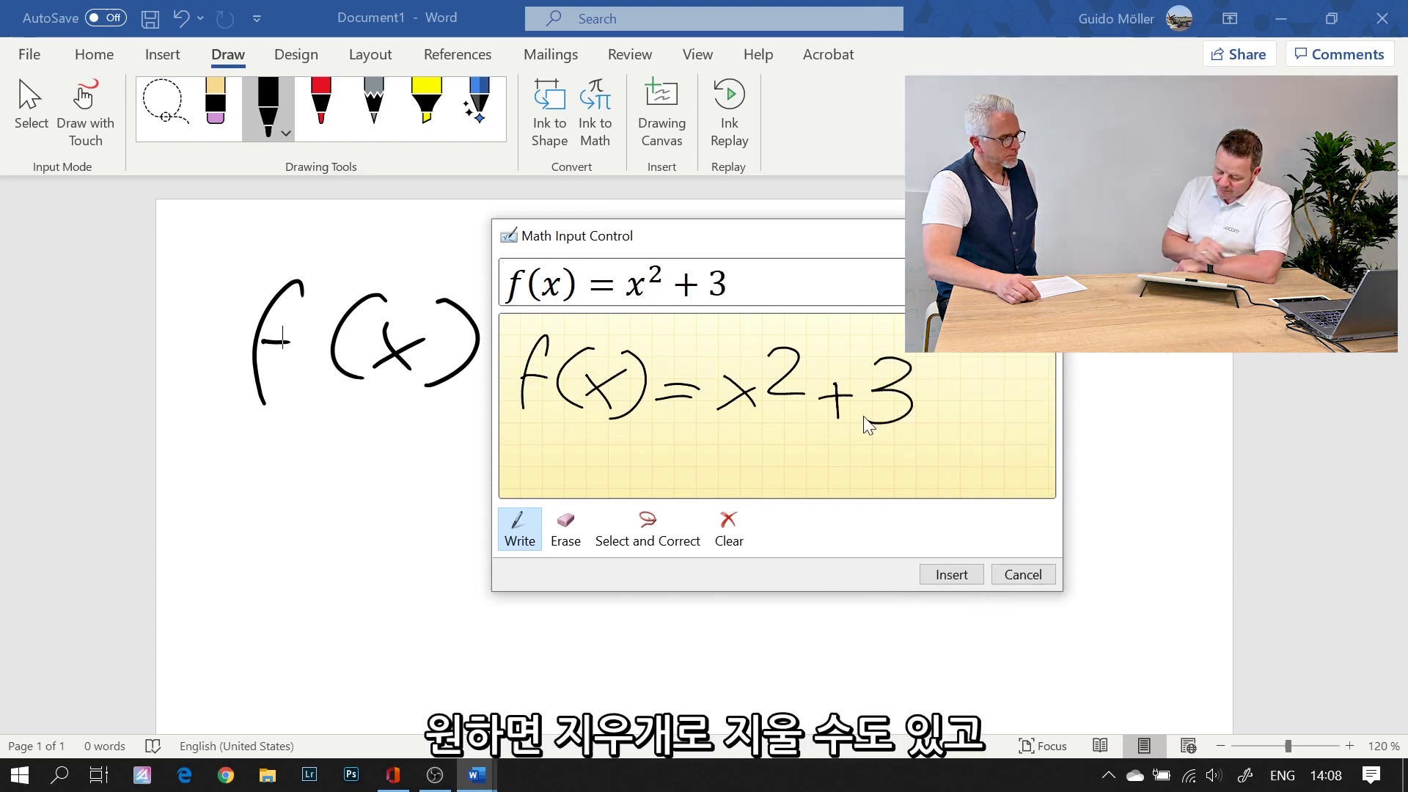
left_click(953, 579)
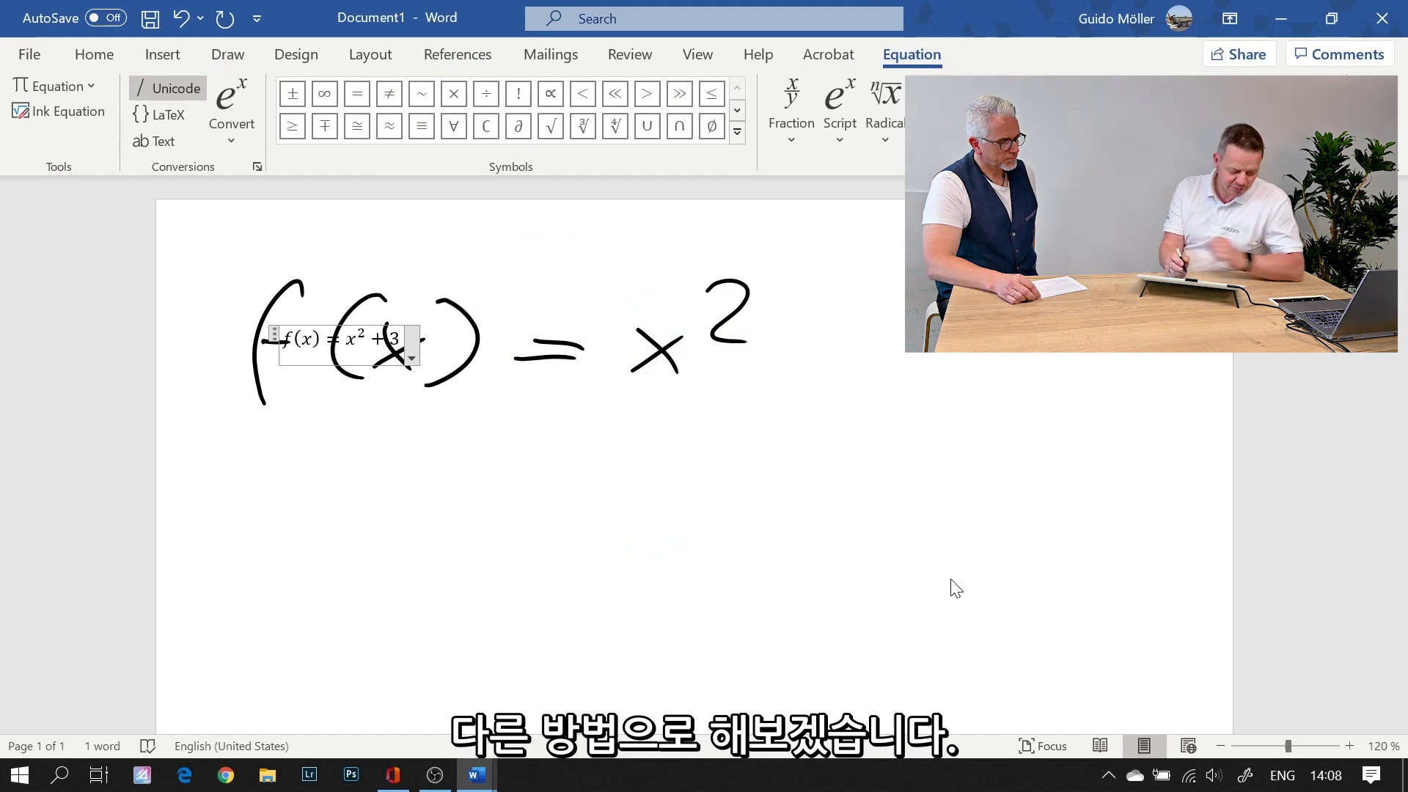
Step: Draw an ink ellipse around the typed equation f(x) = x² + 3, then select the equation
key("Right")
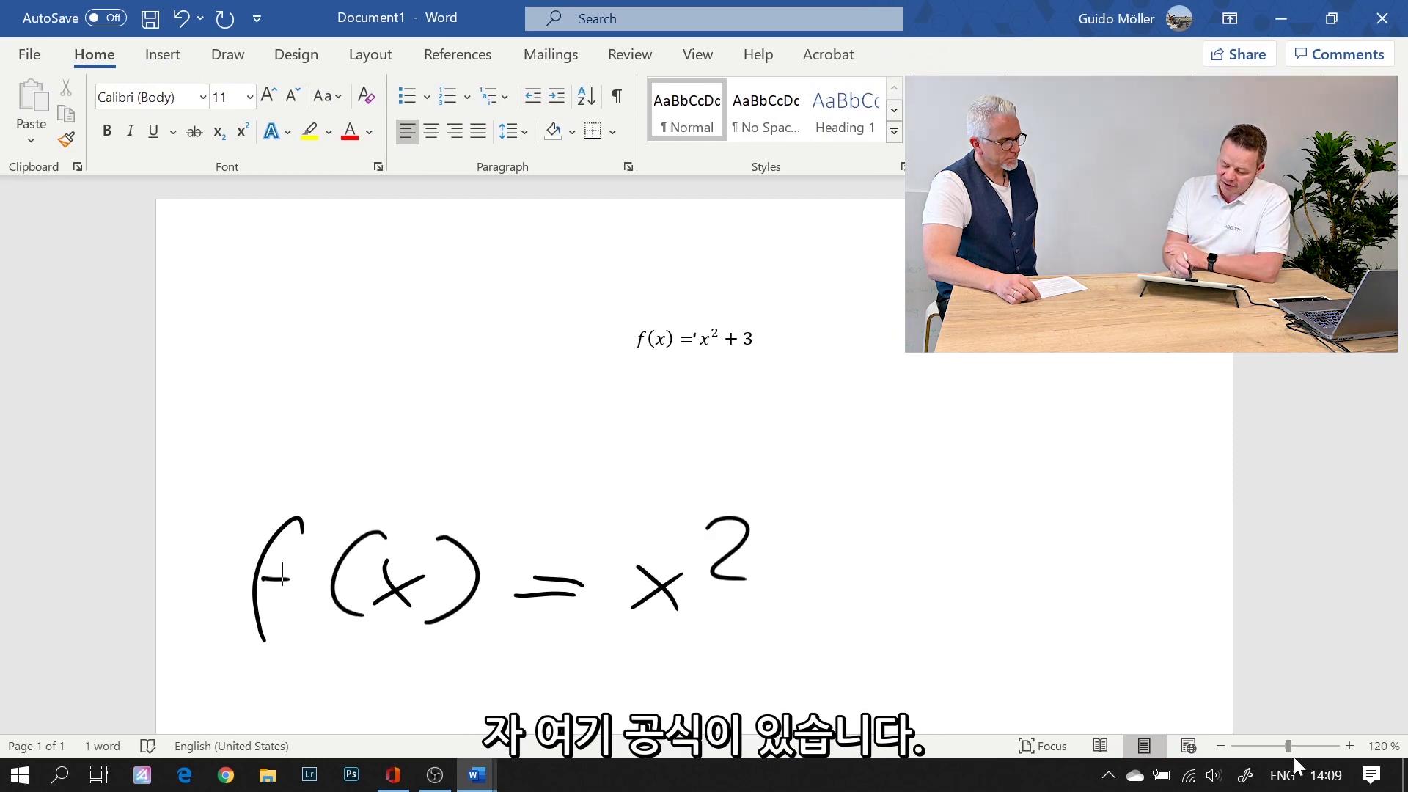
mouse_move(720, 303)
left_mouse_down()
mouse_move(690, 288)
mouse_move(733, 290)
left_mouse_up()
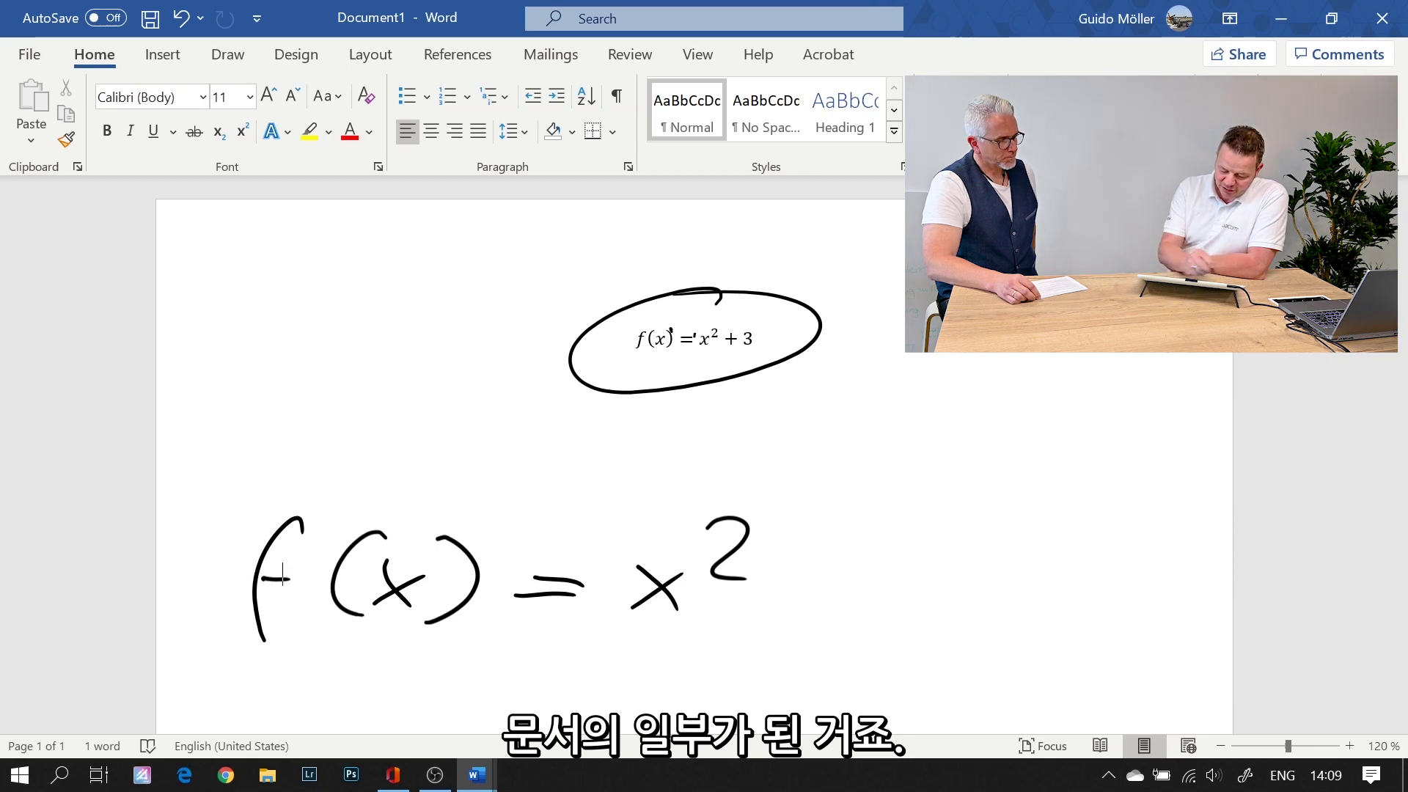
left_click(228, 57)
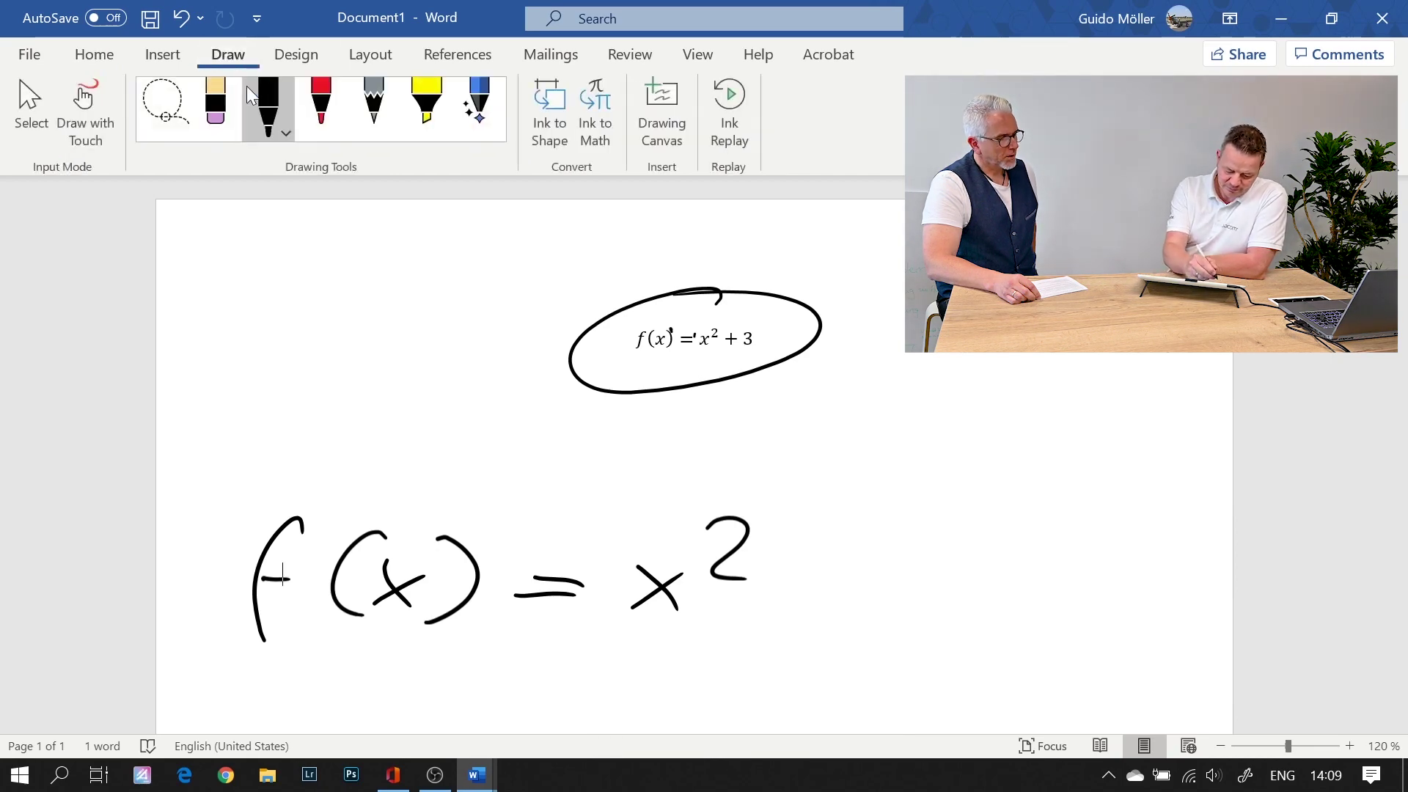
left_click(33, 110)
left_click(711, 365)
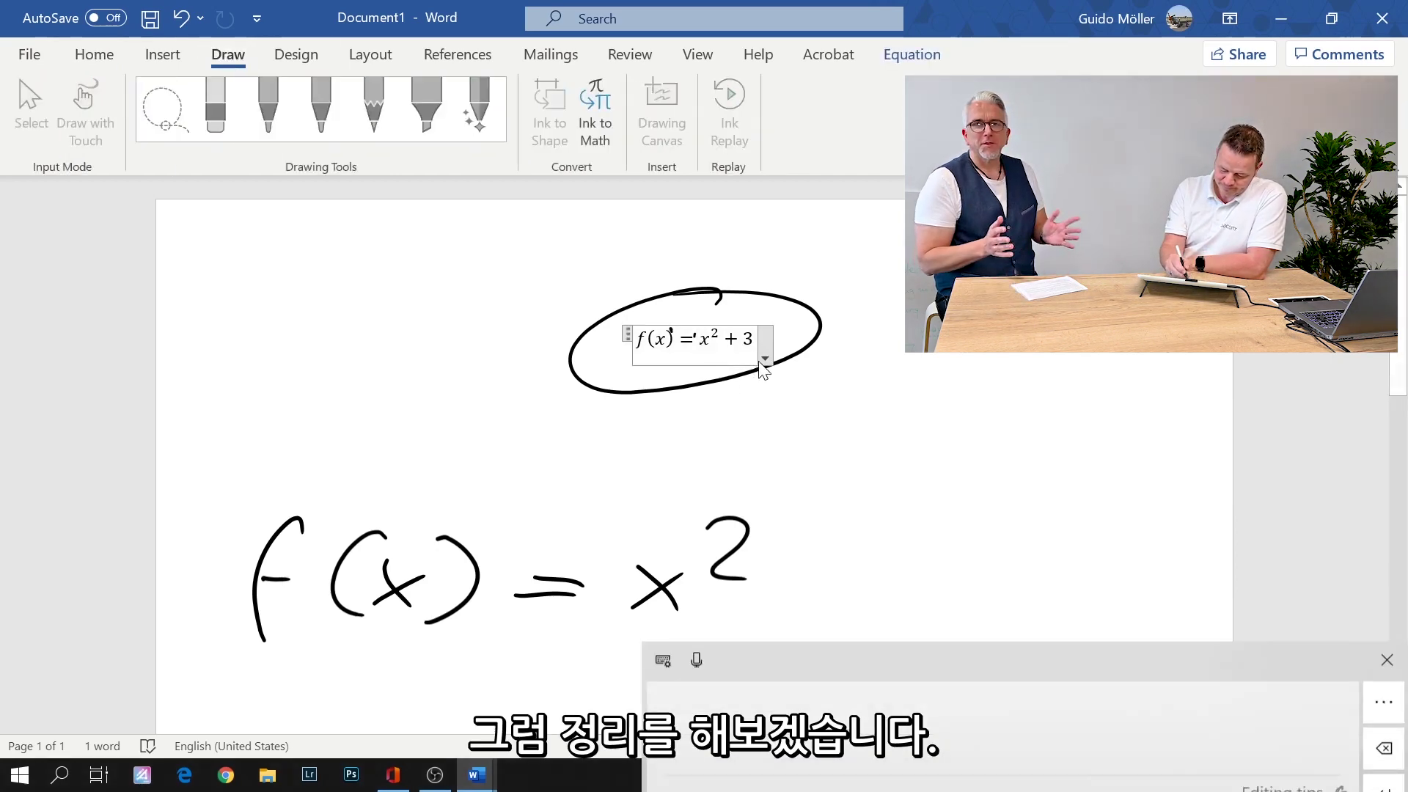
left_click(764, 358)
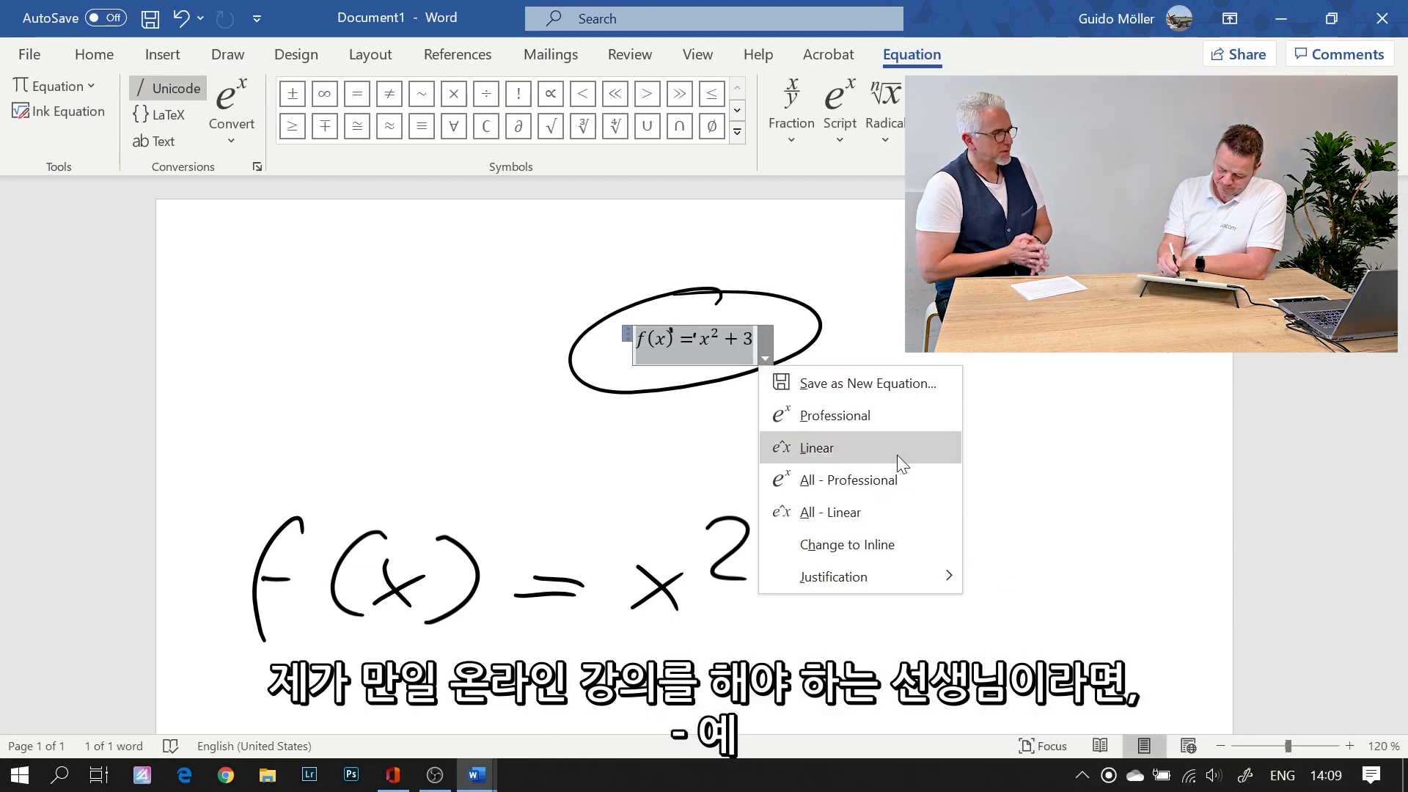
left_click(767, 334)
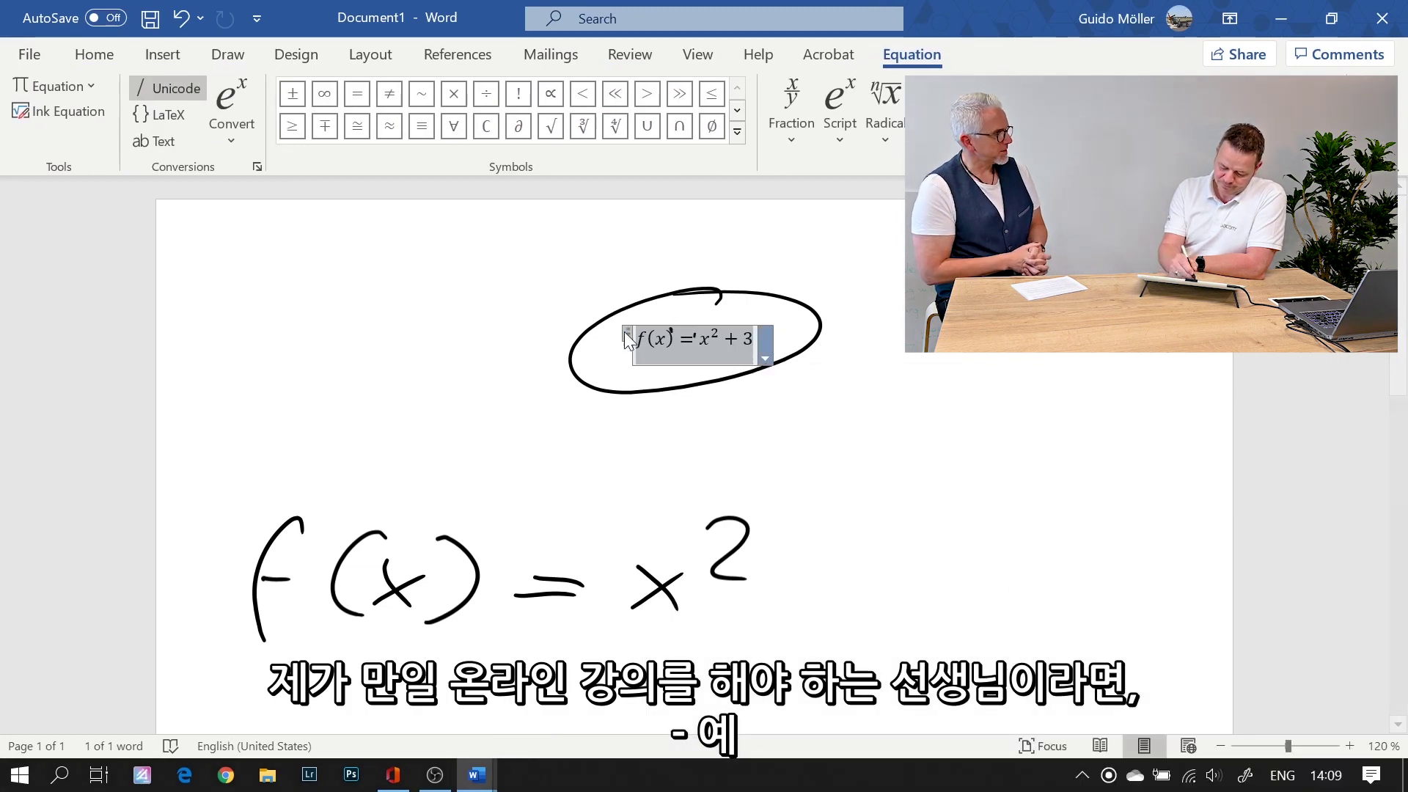